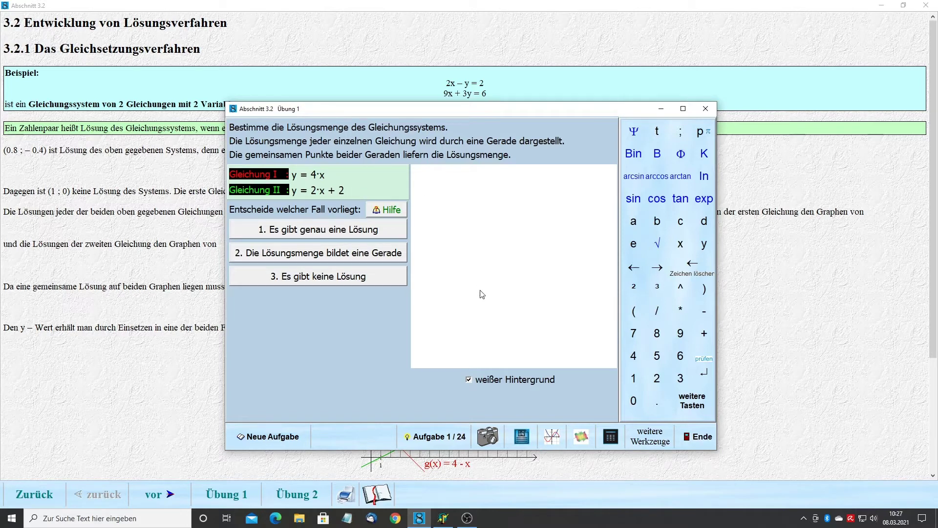
Step: Move the exercise window up to uncover the lesson graph and switch to the blank KLSoft notes window
drag(444, 109, 438, 48)
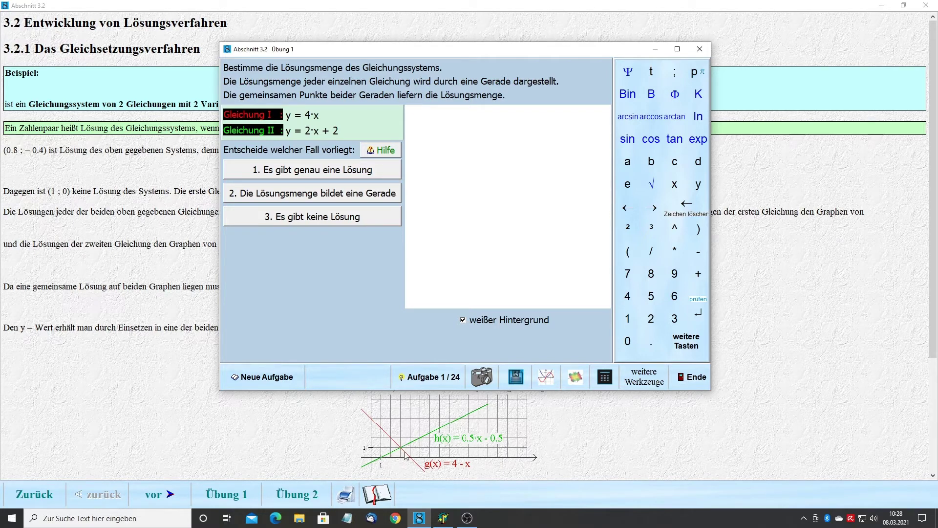
mouse_move(441, 521)
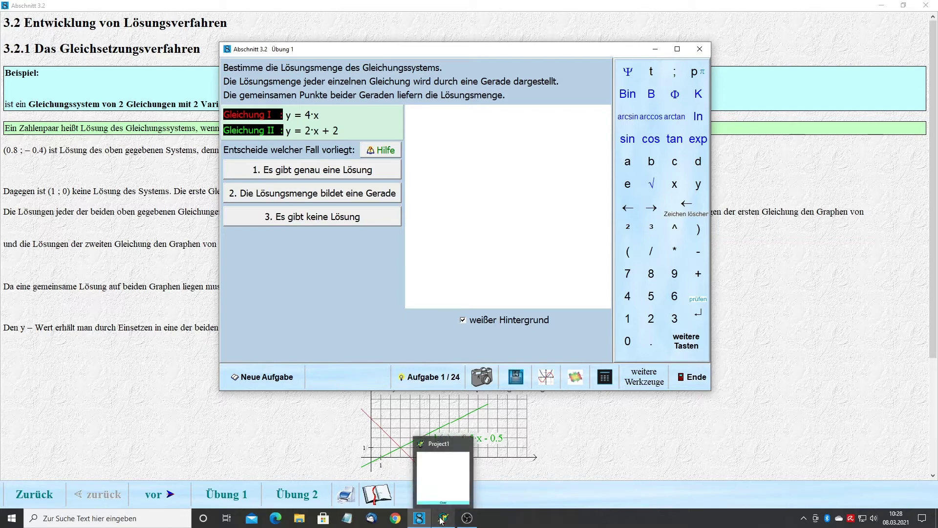
click(441, 521)
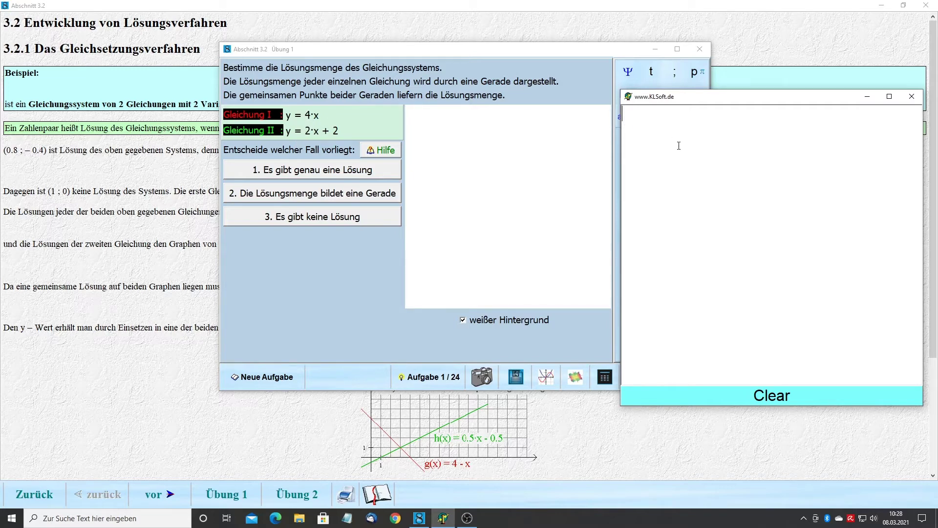
Step: Write the system's two equations, y=4x and y=2x+2, on separate lines in the notes
text(y)
text(=4)
text(x )
text(y=)
text(2x)
text(+2)
Step: Equate the two right-hand sides by writing 4x=2x+2 below a blank line in the notes
key(Return)
text(4x)
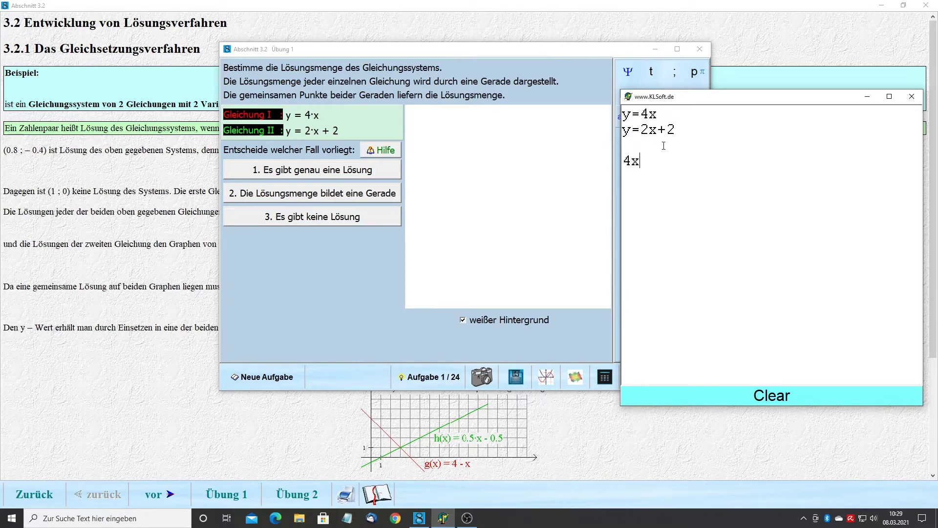
text(2)
key(BackSpace)
text(=3)
key(BackSpace)
text(2x+2)
Step: Highlight 4x and 2x+2 in turn in the equated line to compare both sides
drag(623, 160, 639, 161)
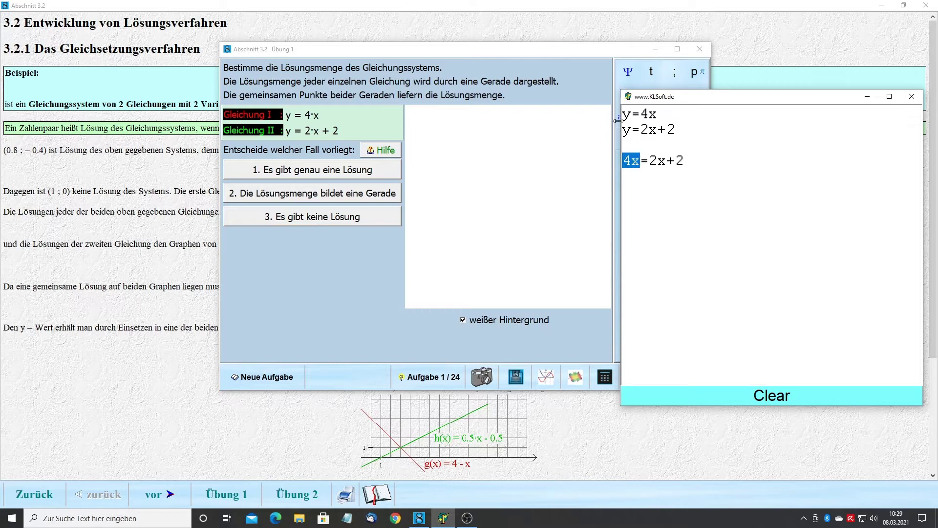
click(653, 161)
key(shift+Right)
key(shift+Right)
key(shift+Right)
key(shift+Right)
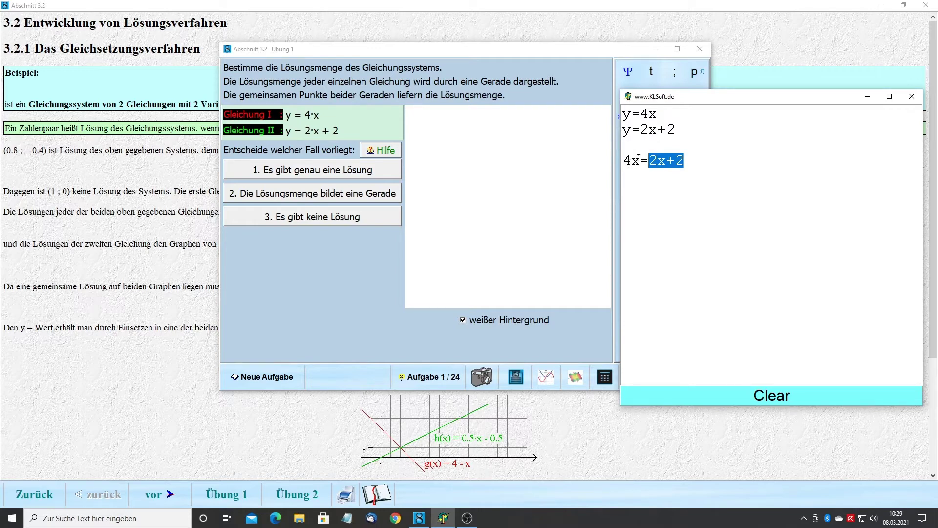
Step: Solve 4x=2x+2 for x by appending |-2x and writing the lines 2x=2 |:2 and x=1
click(694, 162)
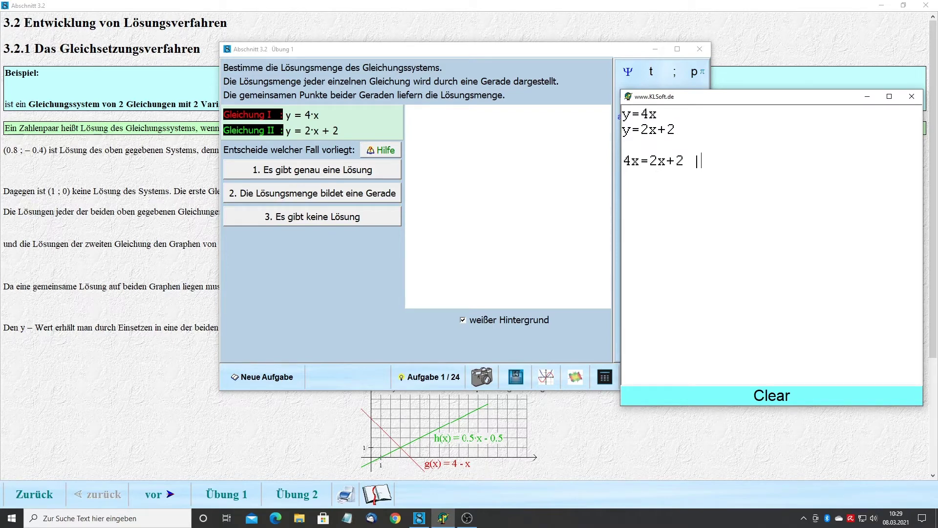
text(-2x)
key(Return)
key(Return)
text(2x=)
text(2 |:2)
key(Return)
text(x=1)
Step: Answer that exactly one solution exists, enter x = 1 and y = 4, and have the result checked
click(306, 171)
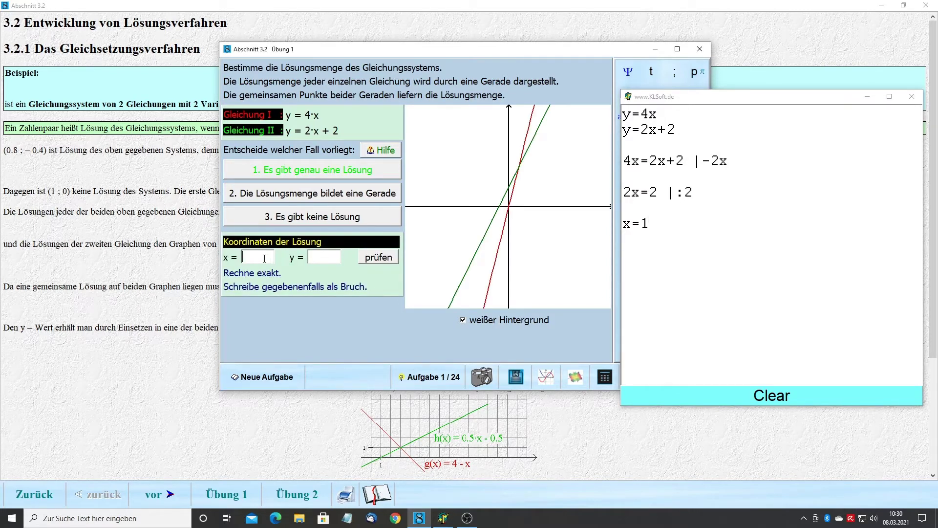
text(1)
click(332, 258)
text(4)
click(380, 257)
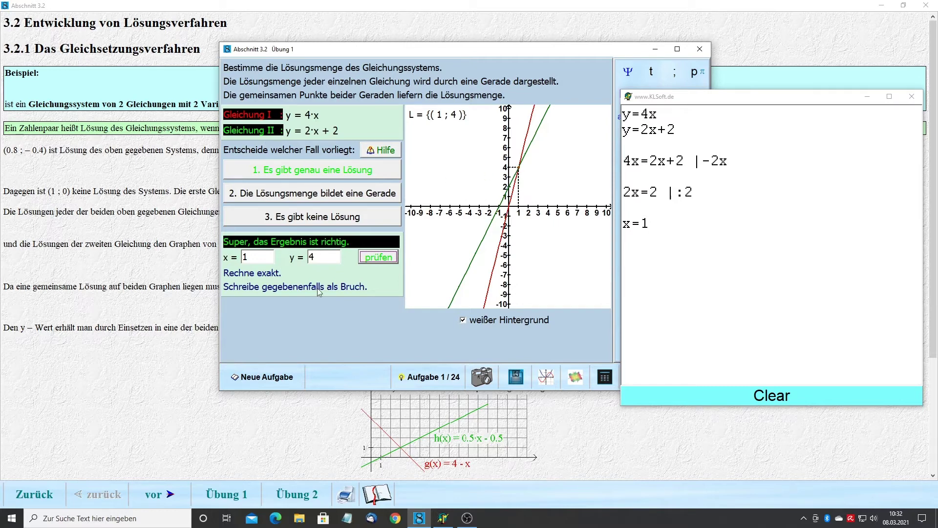
Step: Skip ahead to exercise 3 of 24 and empty the notes
click(281, 376)
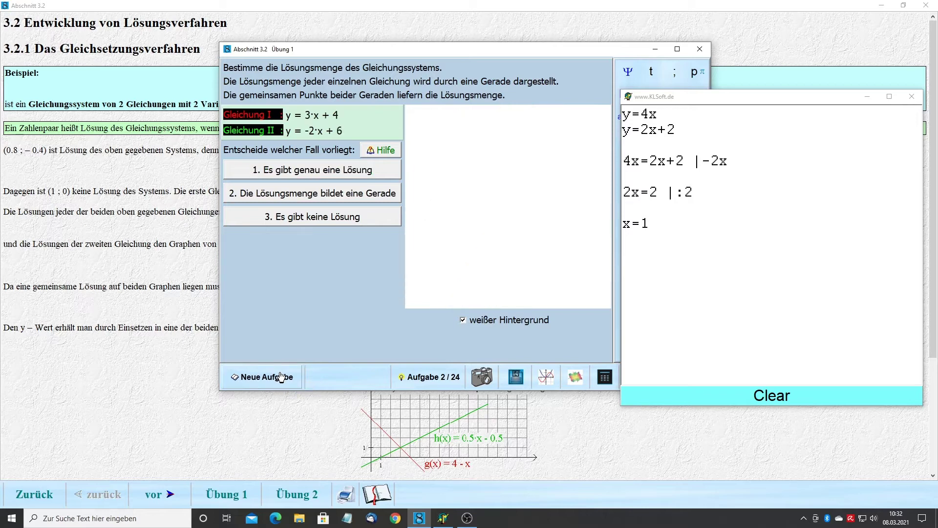
click(281, 376)
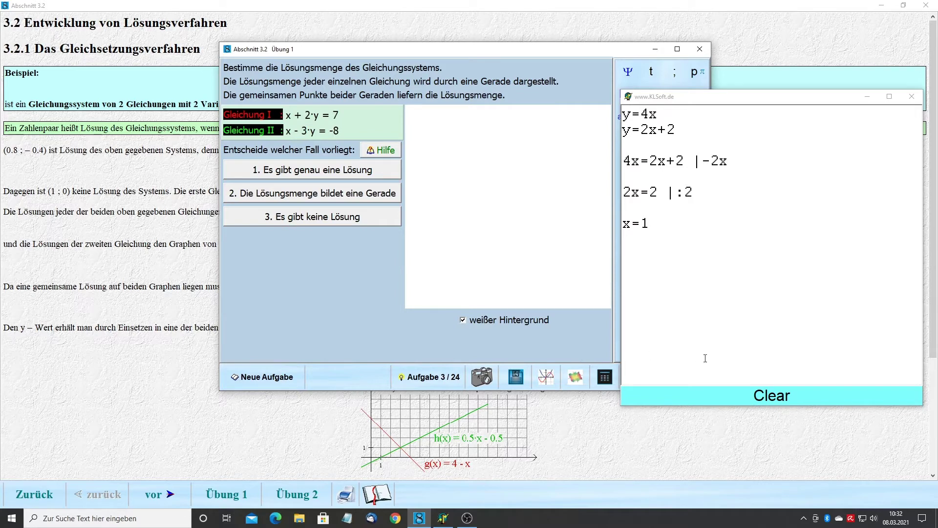
click(748, 396)
click(748, 397)
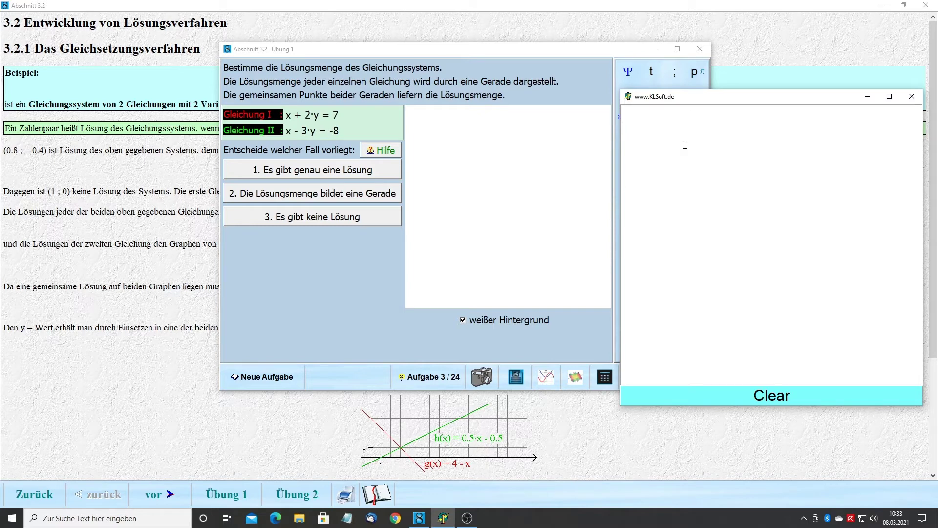
Step: Write the equations x+2y=7 and x-3y=-8 on separate lines in the notes
text(x+)
text(2y)
text(=)
text(7 )
text(x)
text(-3y)
text(=)
text(-8)
Step: Annotate x+2y=7 with the operation |-2y and x-3y=-8 with |+3y
text(-2)
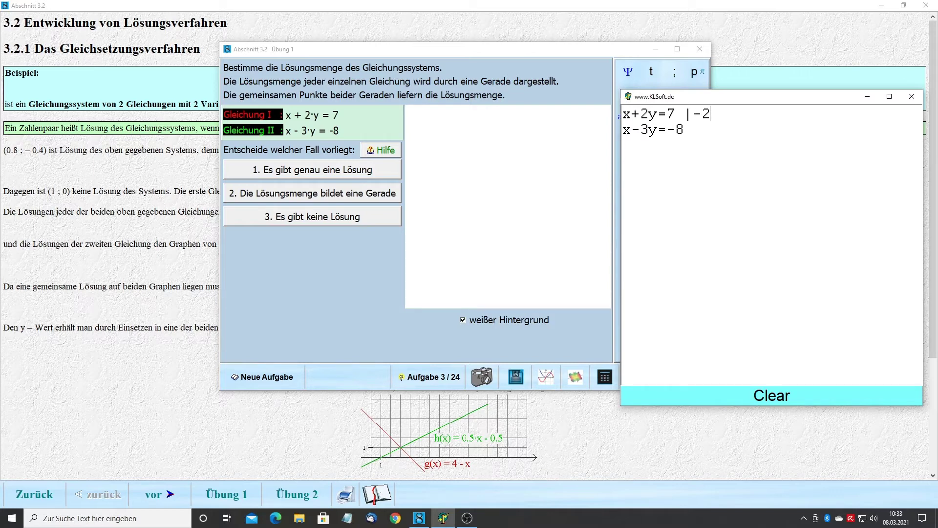
text(y x-3y=-8)
text( |)
text(+3)
text(y)
Step: Write both equations solved for x, x=7-2y and x=-8+3y, below the originals
key(Return)
text(x=7-2y)
key(Return)
text(x)
text(=-8)
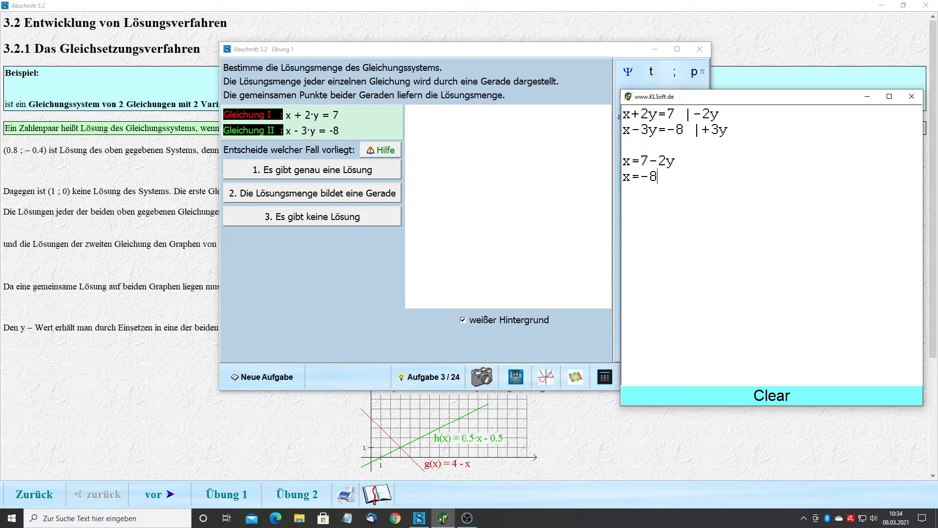
text(+3)
text(y)
Step: Equate the two expressions for x by writing 7-2y=-8+3y with the operation |+2y
text(7)
text(-)
text(2)
text(y)
text(=)
text(-)
text(8)
text(+3)
text(y)
text(+2)
text(y )
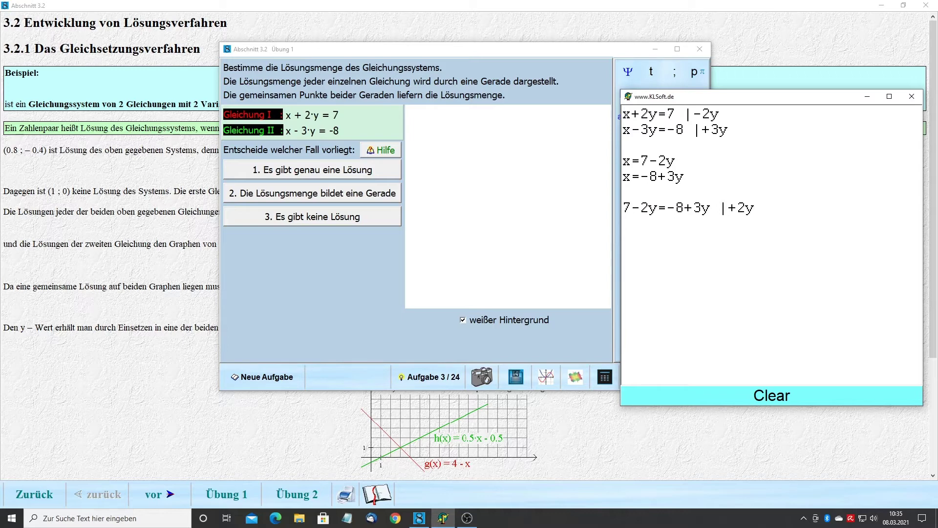
Step: Solve the equated line for y by writing 7=-8+5y |+8, 15=5y |:5 and y=3
text(7=-8+)
text(5y)
text(|+8)
key(Return)
text(15=)
text(5y)
text(|:5 )
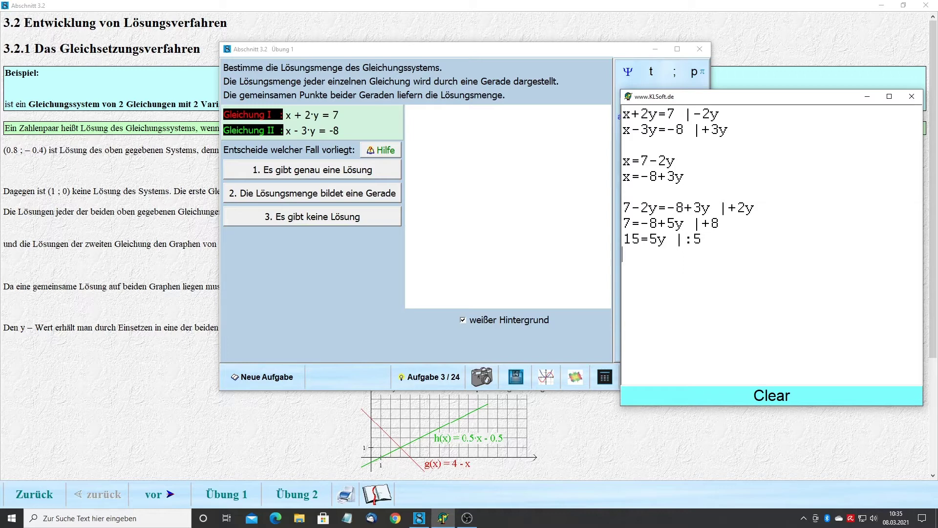
text(y=3)
Step: Answer that exactly one solution exists, enter y = 3 and x = 1 using x=-8+3y, and have the result checked
click(318, 171)
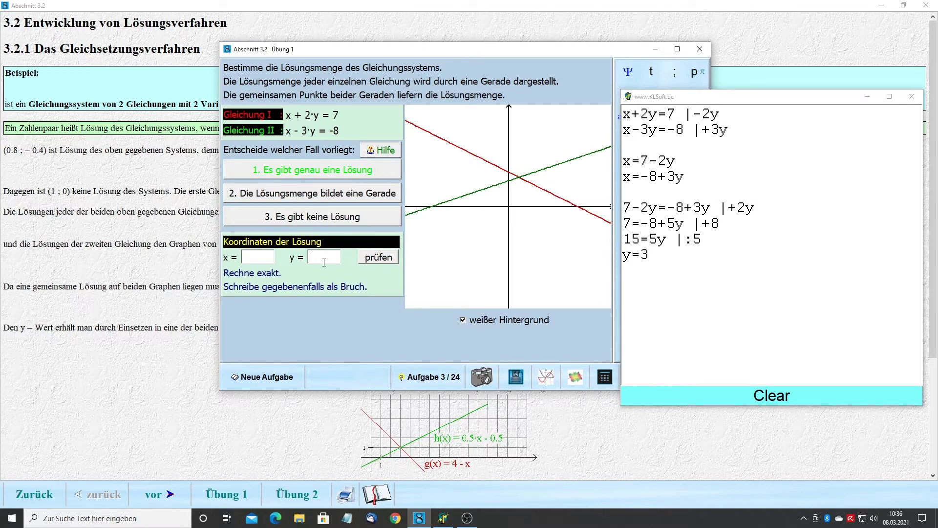
text(3)
click(625, 176)
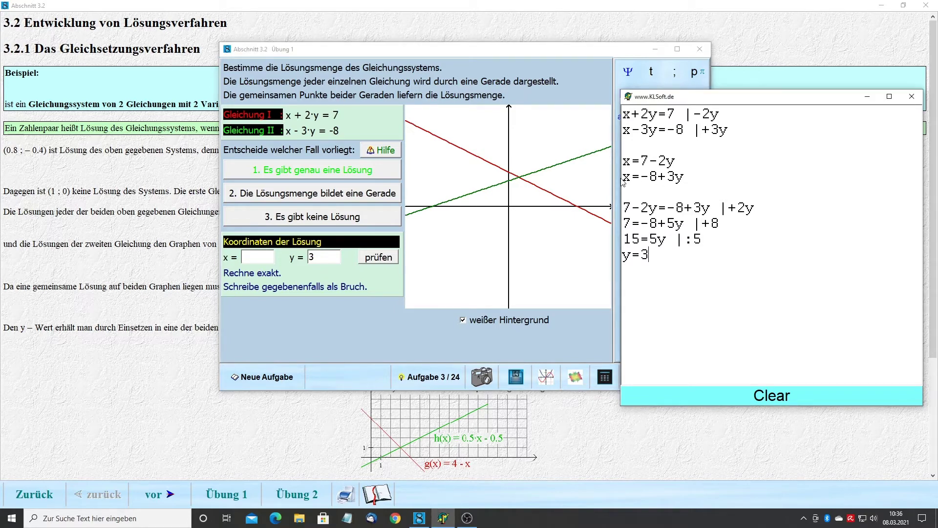
drag(624, 177, 687, 181)
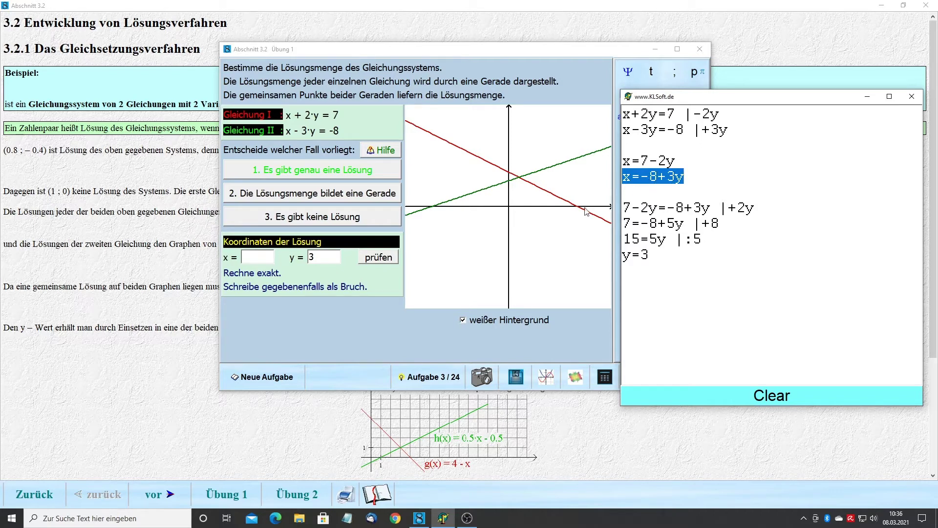
click(252, 257)
text(1)
click(386, 258)
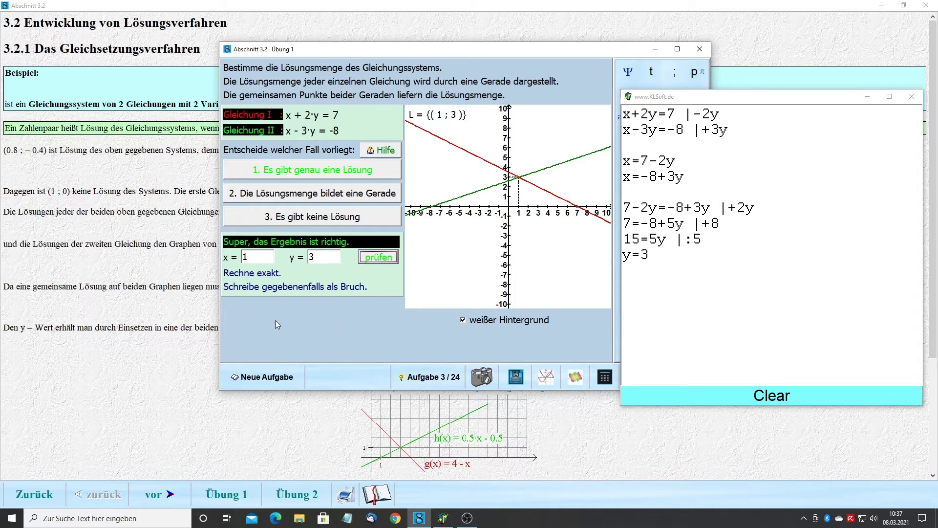
Step: Load exercise 4 with the notes emptied and answer that the solution set forms a straight line
click(267, 379)
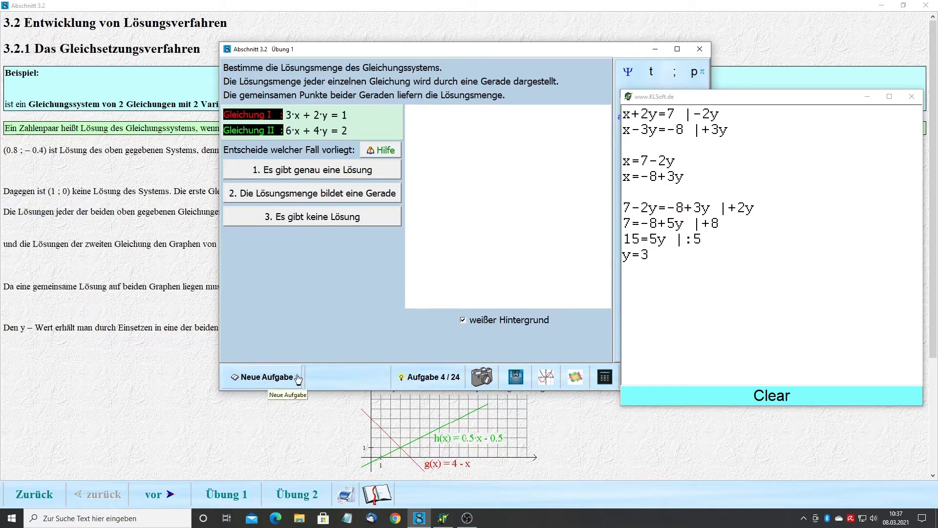
click(743, 394)
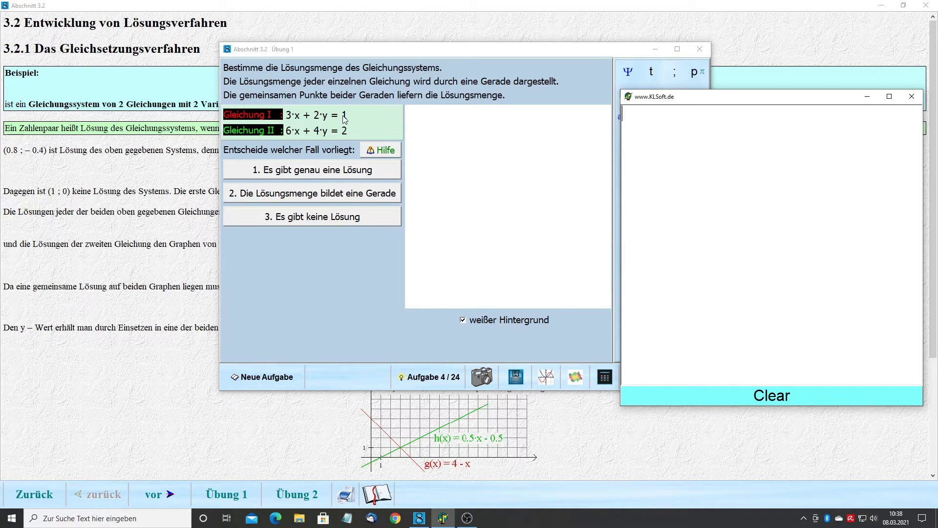
click(337, 196)
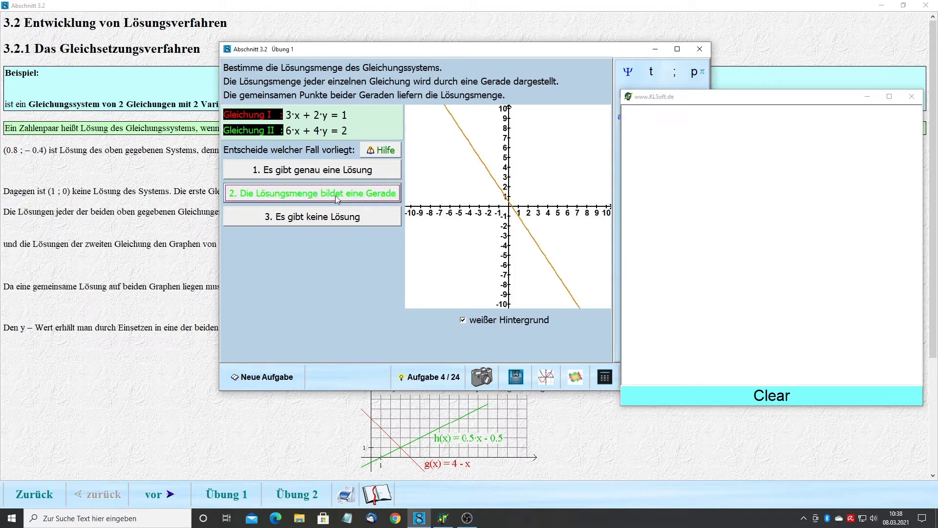
Step: Write the equations 3x+2y=1 and 6x+4y=2 on separate lines in the notes
click(734, 141)
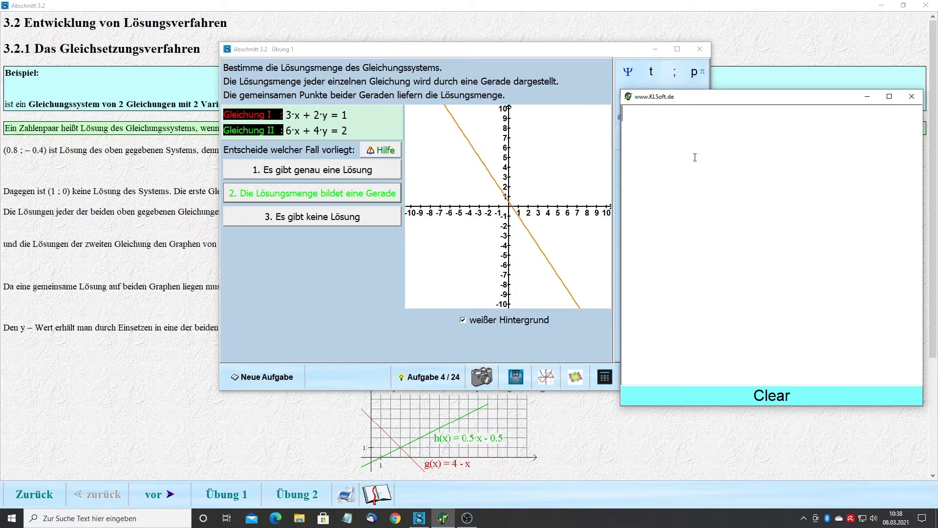
text(3)
text(x)
text(+)
text(2y)
text(=)
text(1 )
text(6)
text(x)
text(+)
text(4y)
text(=2)
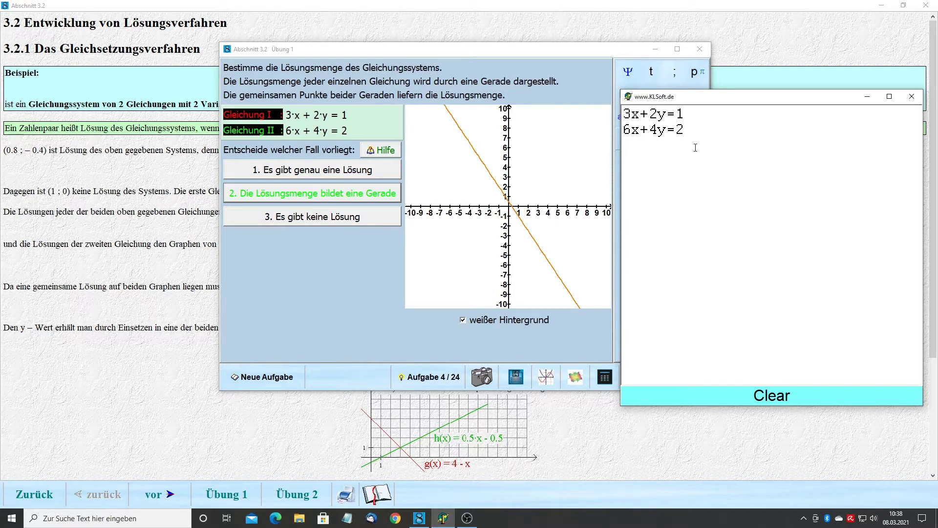
Step: Annotate 3x+2y=1 with the operation |-3x and 6x+4y=2 with |-6x
click(706, 116)
text(|-3)
text(x 6x+4y=2)
text(  |)
text(-6x)
Step: Write the rearranged equations with their divisions, 2y=1-3x |:2 and 4y=2-6x |:4
key(Return)
text(2y=1-3x)
key(Return)
text(4)
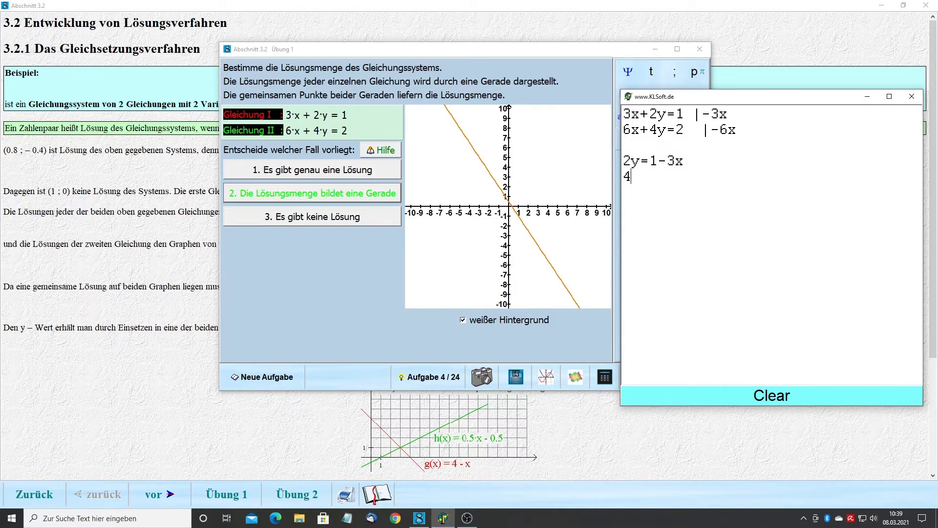
text(y=2-6x)
key(BackSpace)
key(BackSpace)
text(2-6x |:4)
Step: Write the result of both divisions, y=1/2-3/2x, on two consecutive lines in the notes
key(Return)
text(y=)
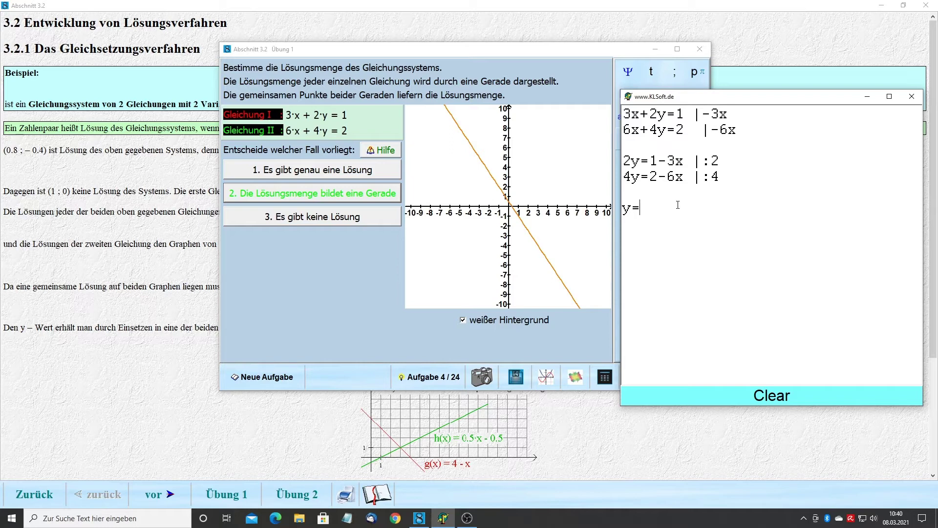
text(0)
key(BackSpace)
text(1/2-3/2x)
key(Return)
text(y=)
text(1/2-)
text(3/2x)
key(Return)
key(Return)
Step: Highlight the first y=1/2-3/2x line to compare it with the line below
drag(622, 208, 713, 205)
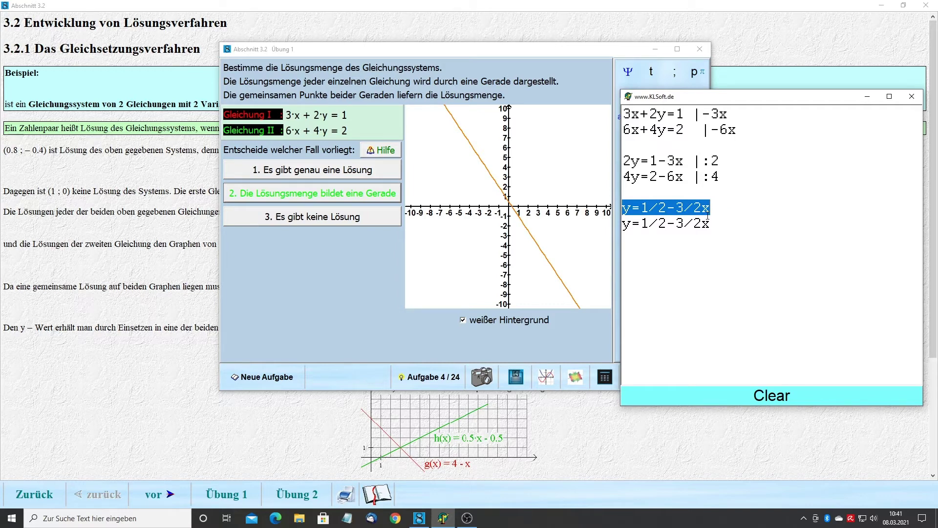
click(725, 229)
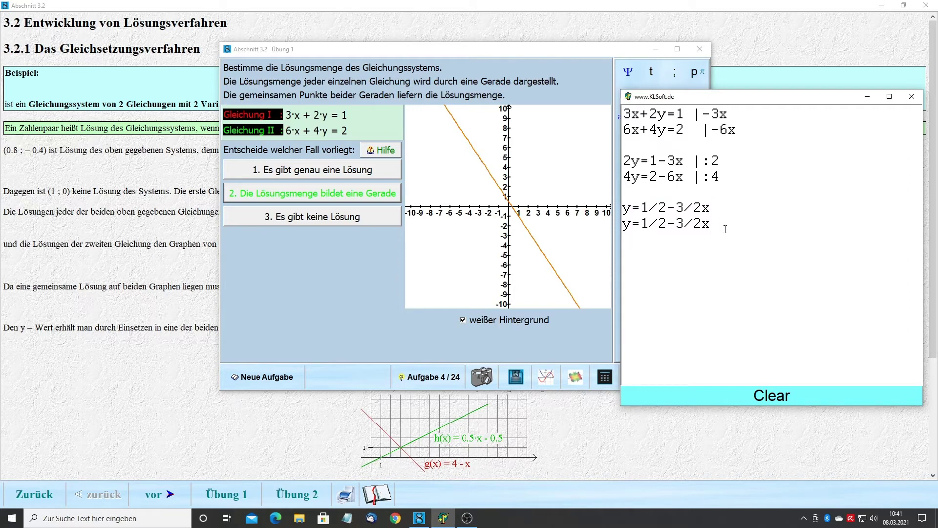
key(Return)
Step: Skip ahead to exercise 7 of 24 and empty the notes
click(274, 379)
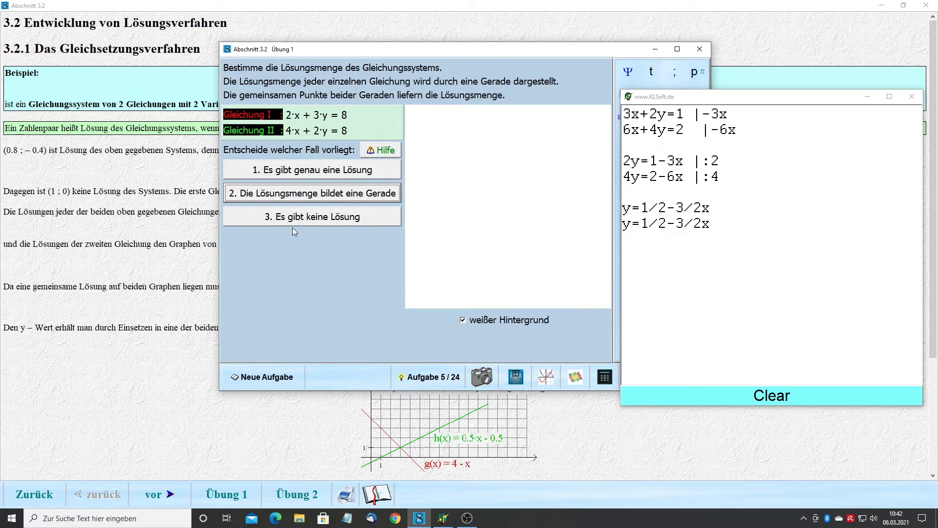
click(276, 379)
click(276, 380)
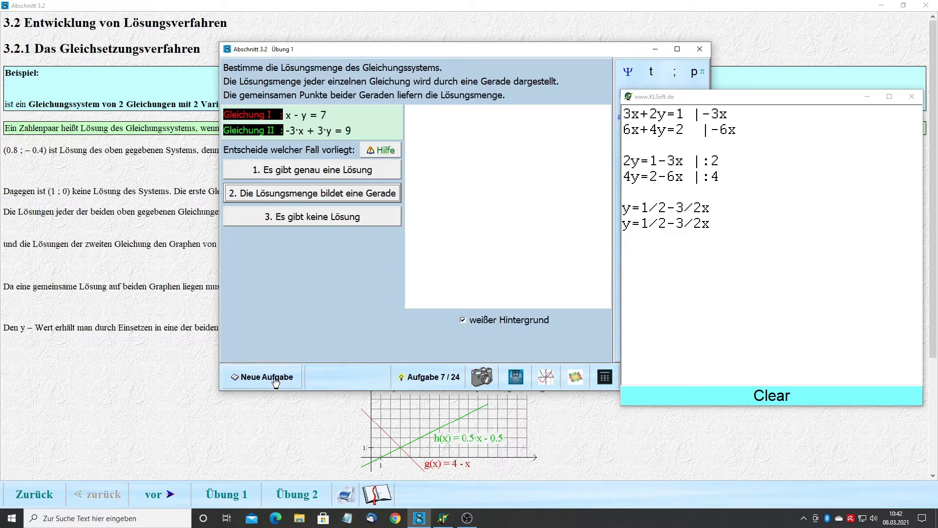
click(732, 392)
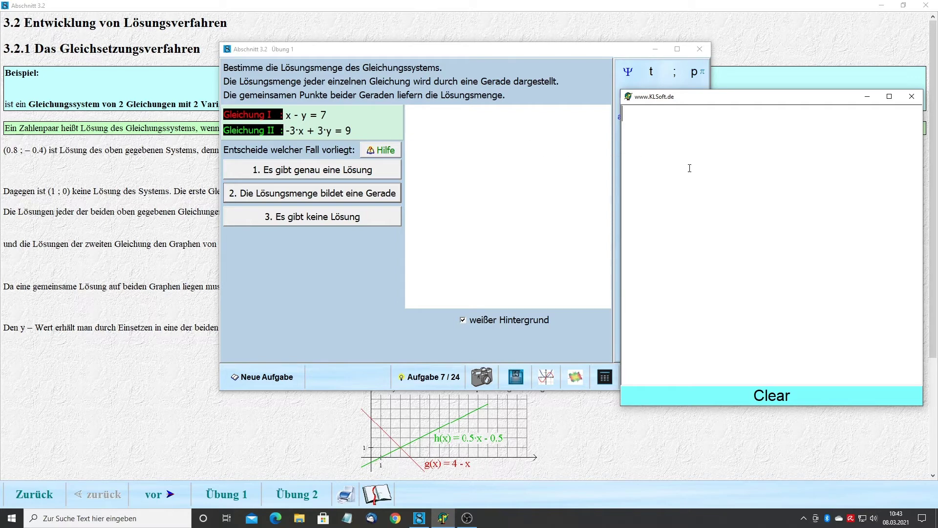
Step: Write the equations x-y=7 and -3x+3y=9 in the notes, annotating the second with |:(-3)
text(x -y=7)
key(Return)
text(-3x+3y=9)
click(705, 129)
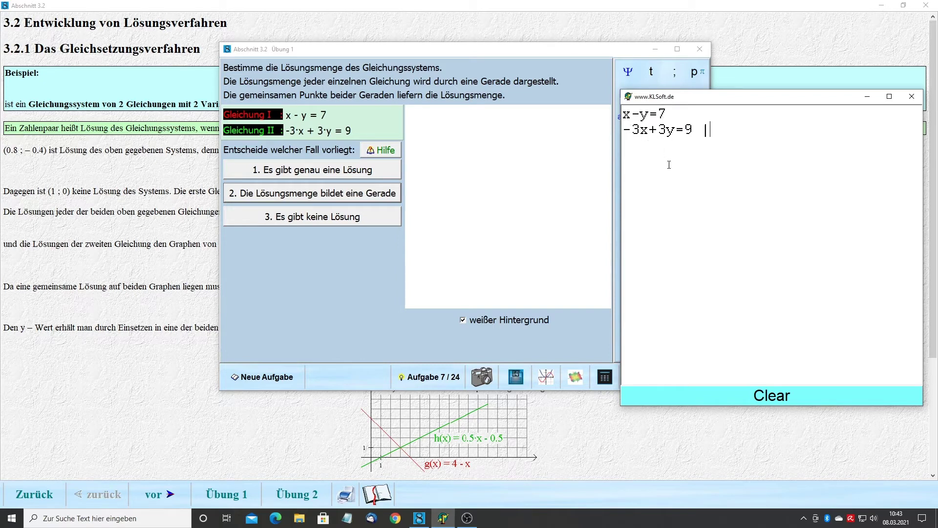
text(:(-3))
Step: Write the resulting pair of equations, x-y=7 and x-y=-3, below a blank line
key(Return)
text(x-y=7)
key(Return)
text(x)
text(-y=)
text(-3)
key(Return)
key(Return)
Step: Answer exercise 7 by choosing that there is no solution, and return to the notes
click(366, 219)
click(365, 218)
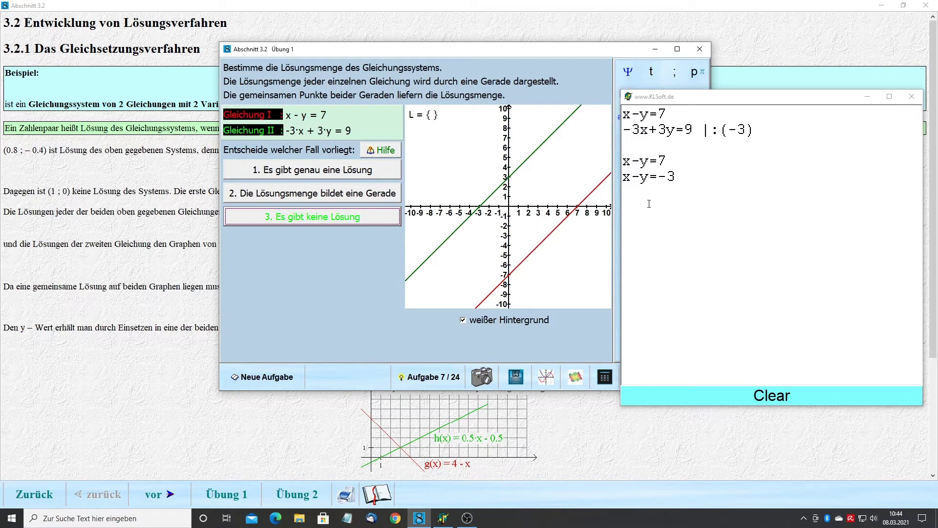
click(689, 180)
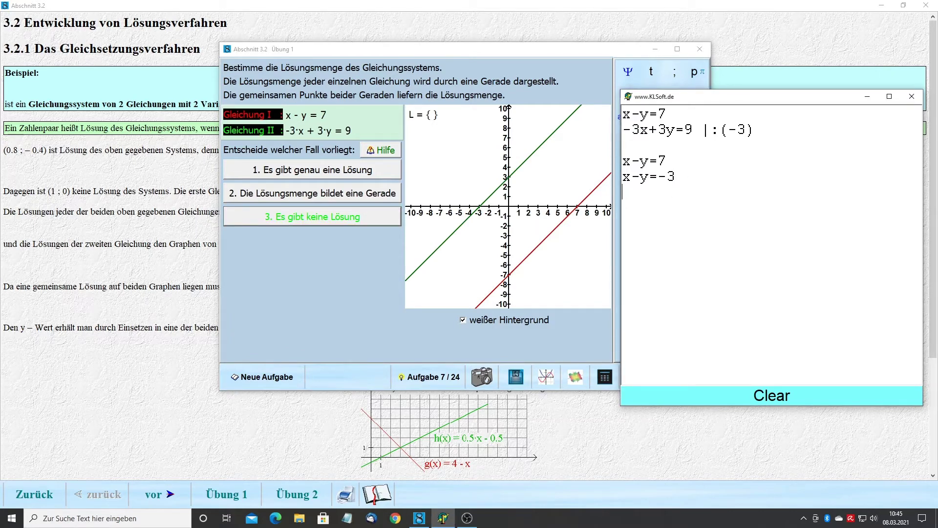
Step: Annotate both x-y=7 and x-y=-3 in the notes with |-x
key(Return)
click(676, 161)
text(-x)
key(Down)
text(|-x)
Step: Write -y=7-x and -y=-3-x below a blank line, annotating the first with |*(-1)
key(Return)
text(-y)
text(=)
text(7)
text(-x )
text(-y)
text(=)
text(-3)
text(-x)
text(*)
text((-1))
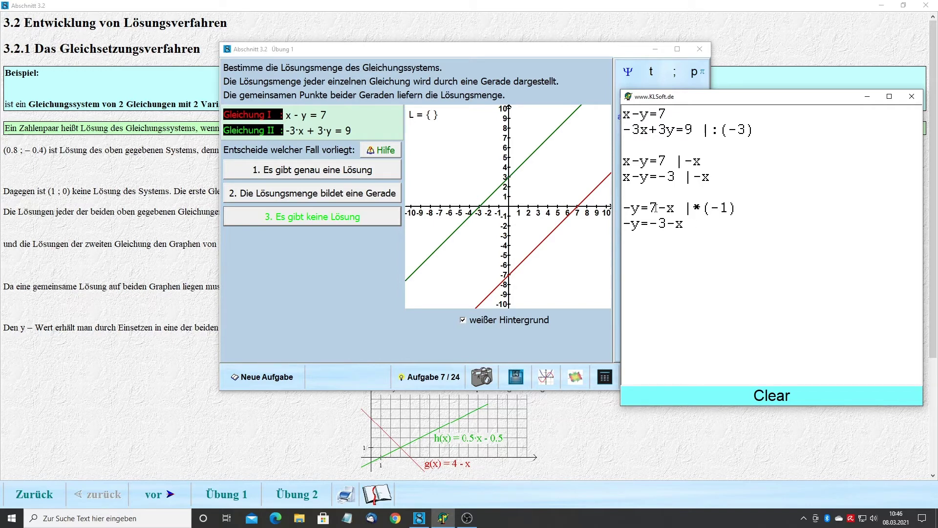
Step: Write the sign-reversed equations y=-7+x and y=3+x below a blank line in the notes
click(712, 224)
key(Return)
text(y)
text(=)
text(-7)
text(+)
text(x )
text(y)
text(=)
text(3)
text(+)
text(x)
Step: Equate both right-hand sides as -7+x = 3+x |-x and write the contradiction -7 <> 3 beneath it
key(Return)
text(-7+x = 3+x)
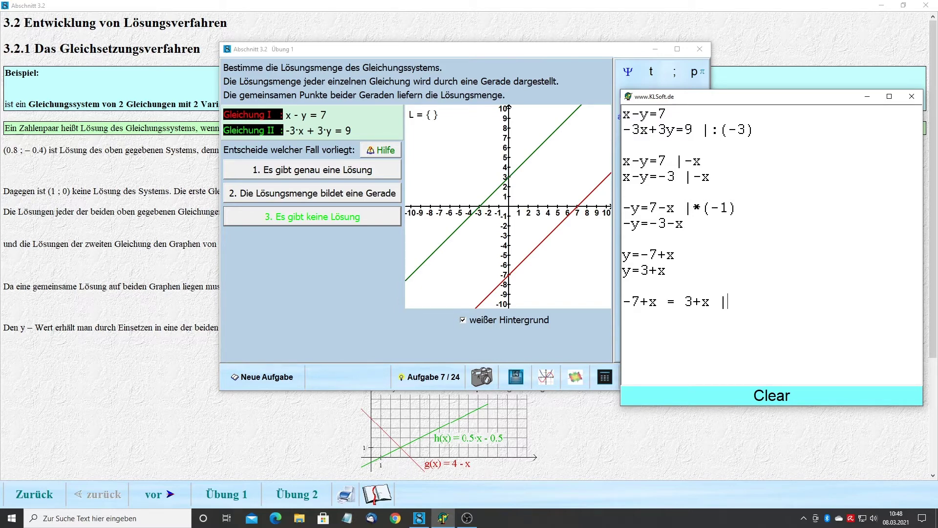
text(|-x)
key(Return)
text(-7)
text(<>)
text(3)
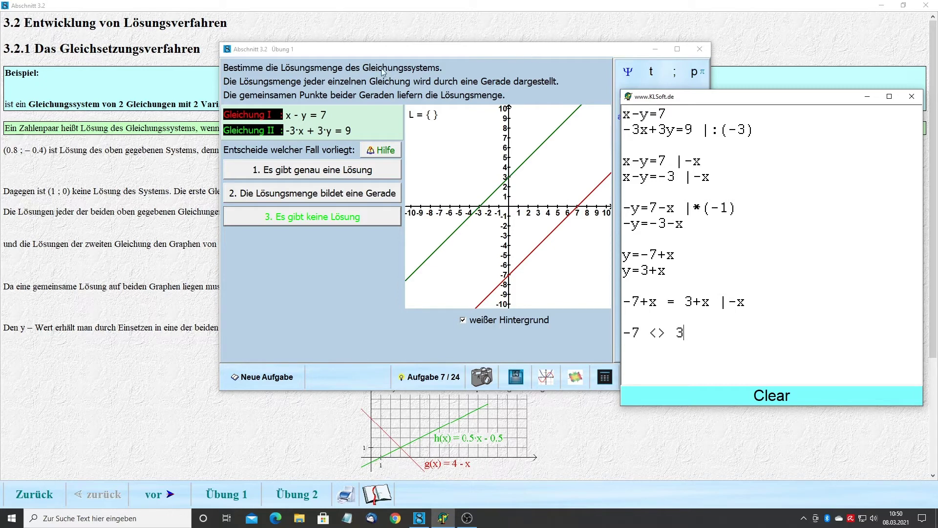
Step: Empty the notes, close Übung 1 and open Übung 2 of section 3.2
click(388, 51)
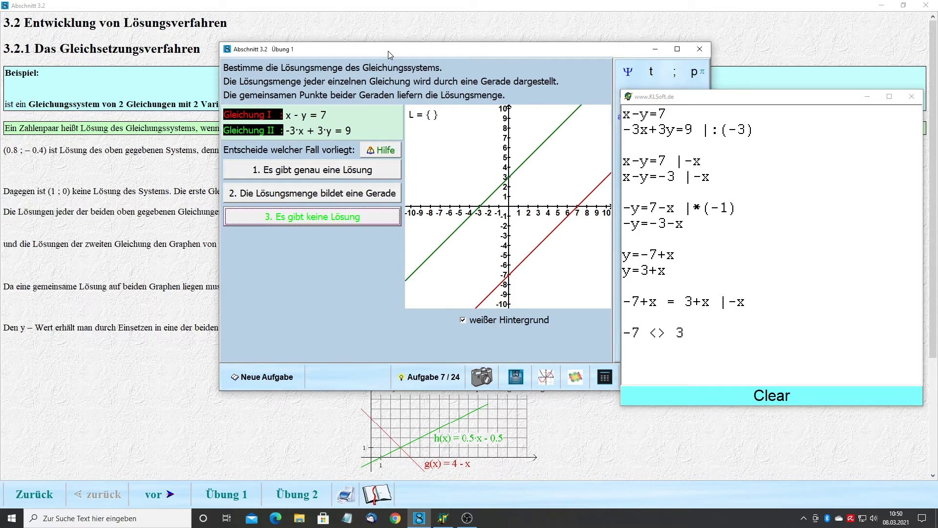
click(763, 397)
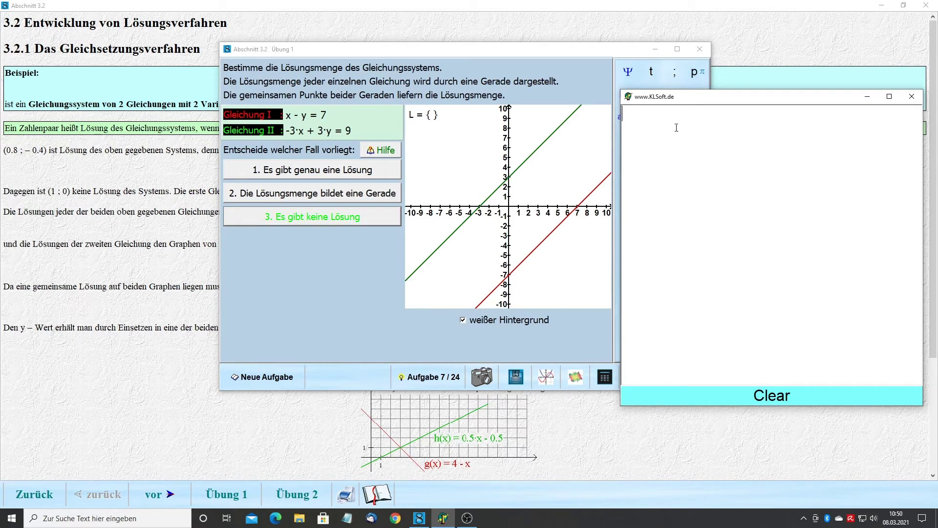
click(698, 50)
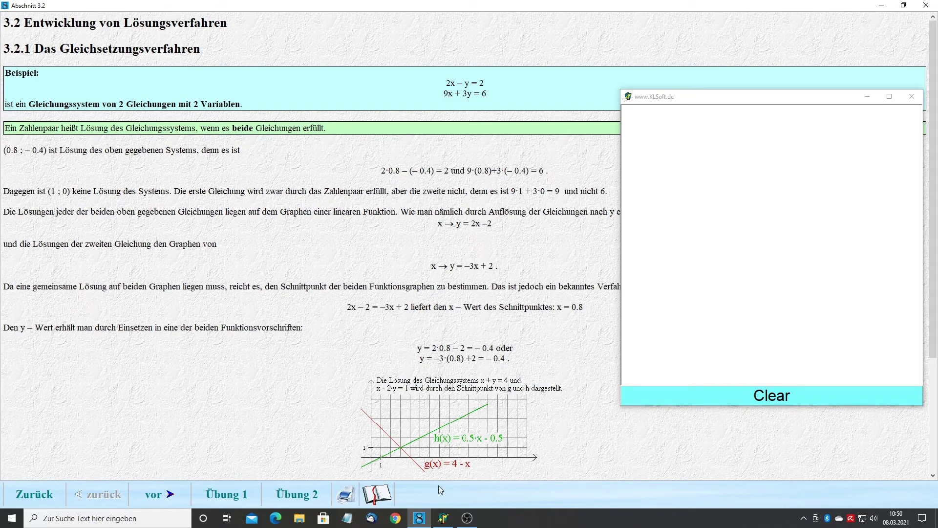
click(311, 494)
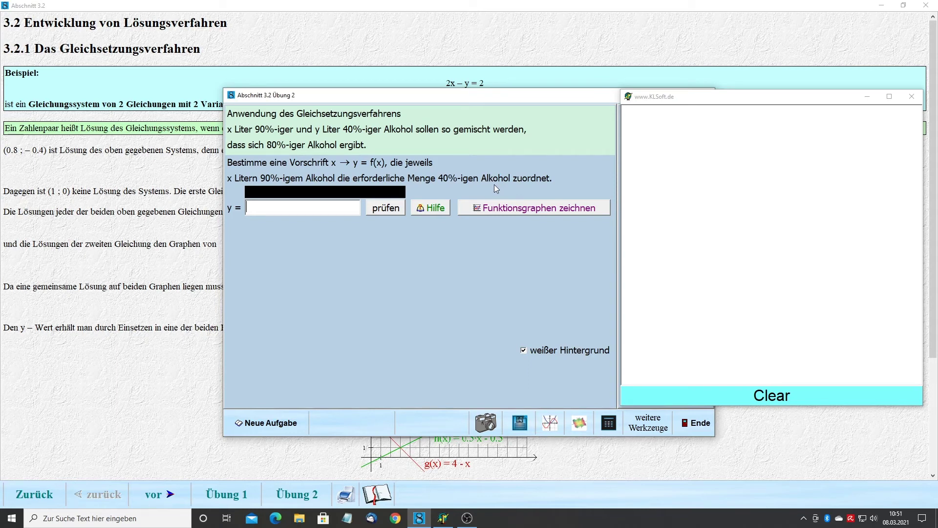
Step: Show the help for the alcohol mixing task, fill in the litre count x+y from the given result, and show the further help
click(434, 209)
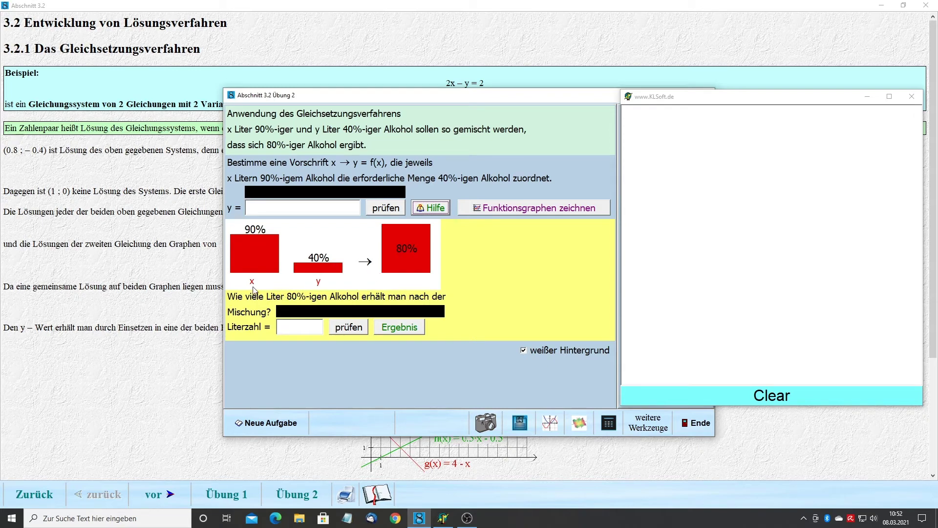
click(398, 328)
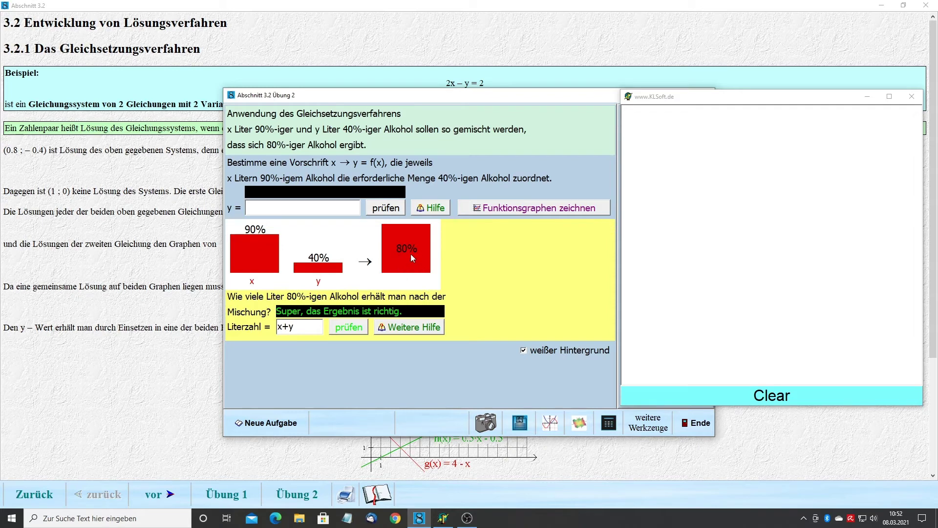
click(411, 328)
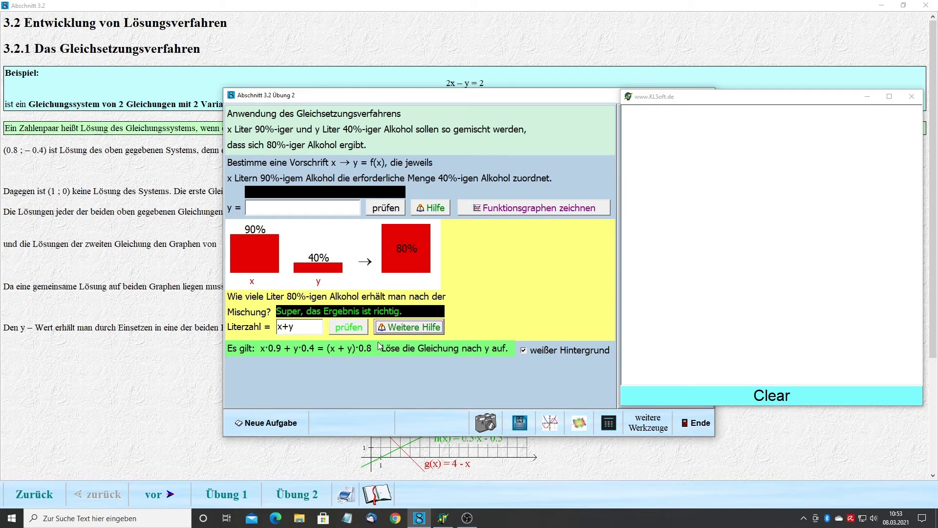
Step: Write the mixing equation 0.9x+0.4y=0.8x+0.8y in the notes, annotated with |-0.8x
click(699, 188)
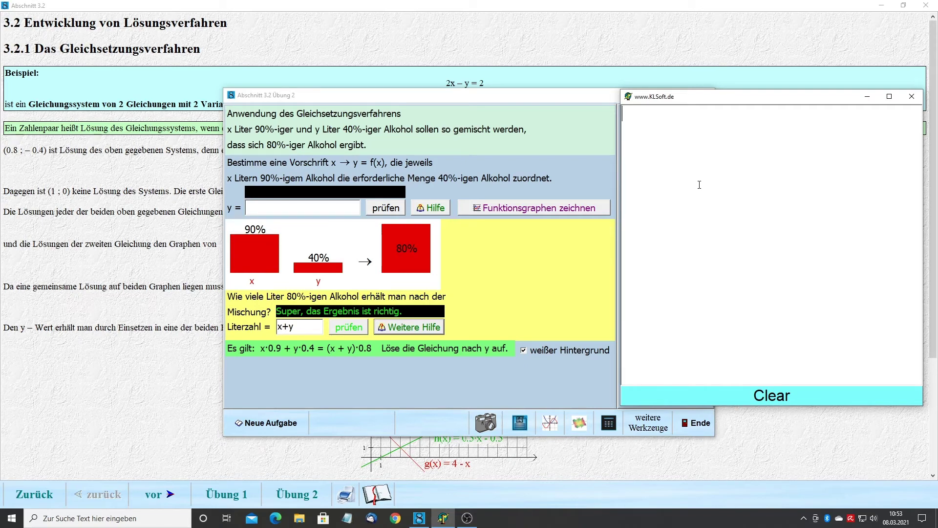
text(0.9x+0.4y=)
text(0.8x+0)
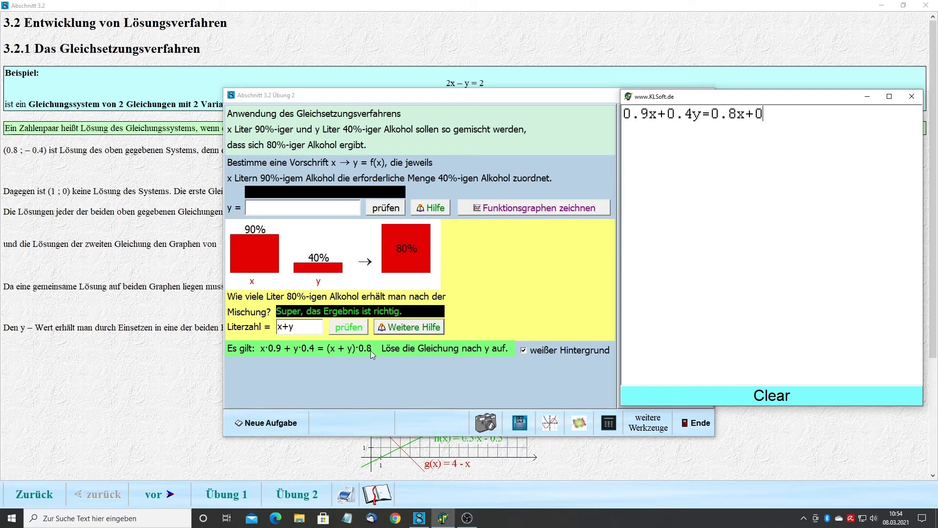
text(.8y |)
text(-0)
text(.8)
text(x)
Step: Write the simplified equation 0.1x+0.4y=0.8y on the following line, annotated with |-0.4y
text(0.1)
text(x)
text(+0.4)
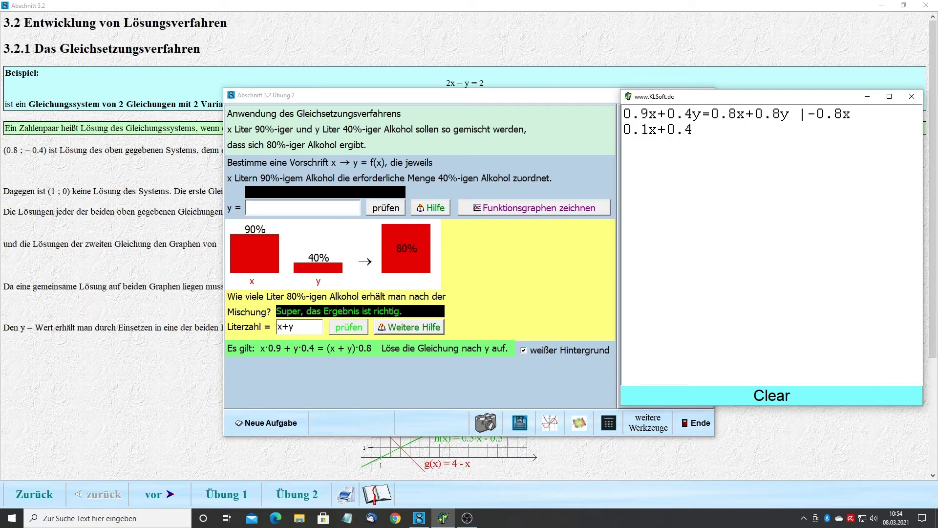
text(y)
text(=0.)
text(8y)
text(|)
text(-0.4)
text(y )
Step: Continue the working with 0.1x=0.4y, annotated with |:0.4, and 0.1/0.4x=y
text(0)
text(.1)
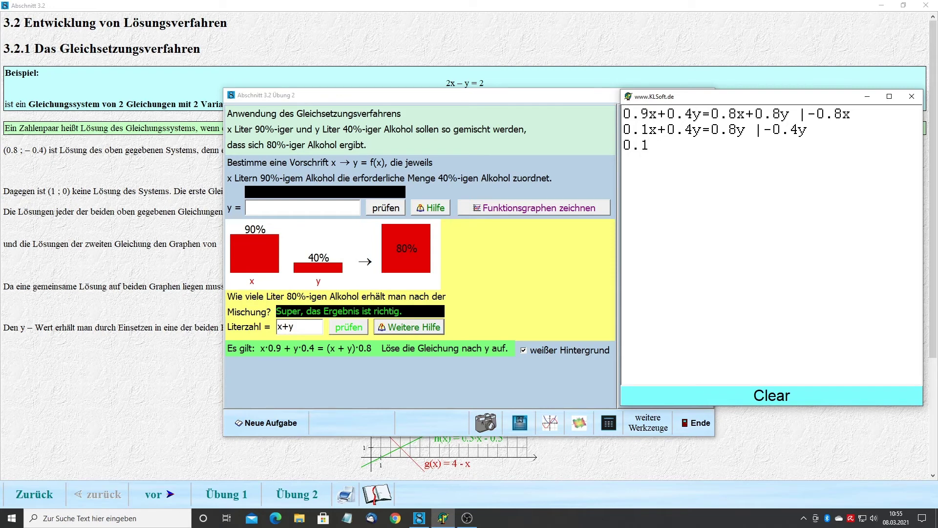
text(x=)
text(0.4y |:)
text(0.4)
text(0.1/0.4x)
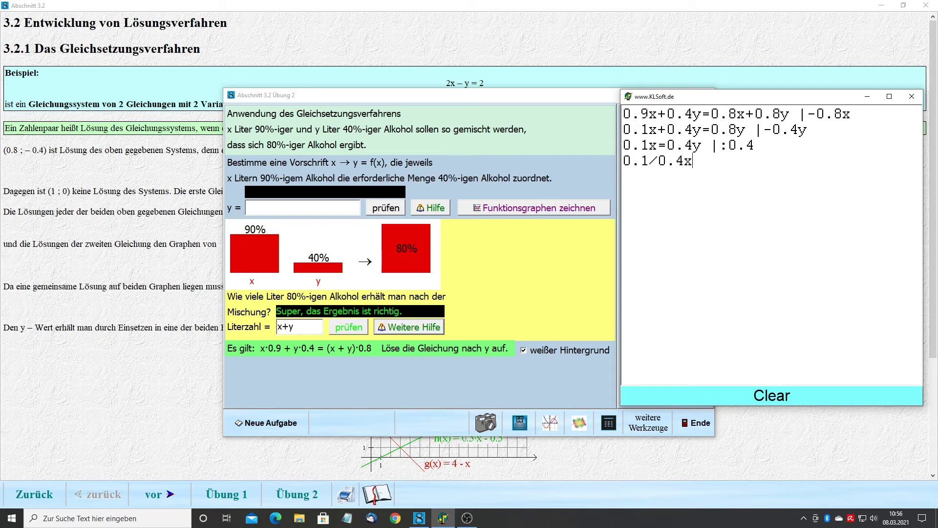
text(=)
text(y)
Step: Write y=1/4x in the notes, then enter 1/4x as the function rule for y and check it
text(y=)
text(1)
text(/)
text(4)
text(x)
text(1)
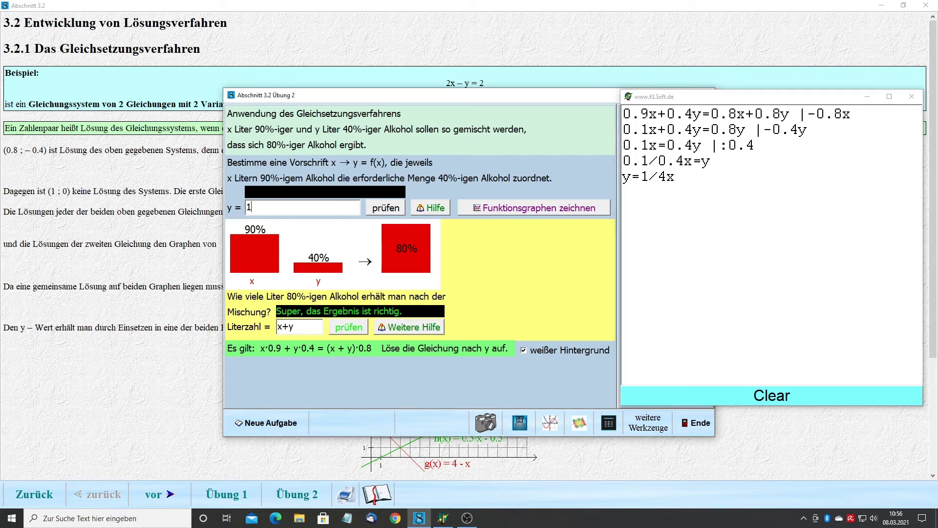
text(/4x)
click(380, 208)
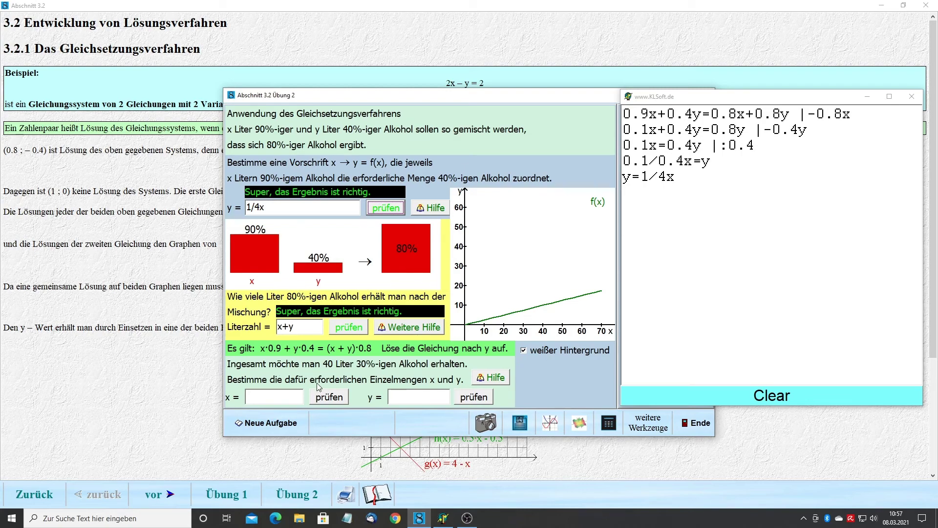
Step: Show the help for the 40-litre question, and write x+y=40 and y=40-x in the notes, separated by blank lines
click(498, 380)
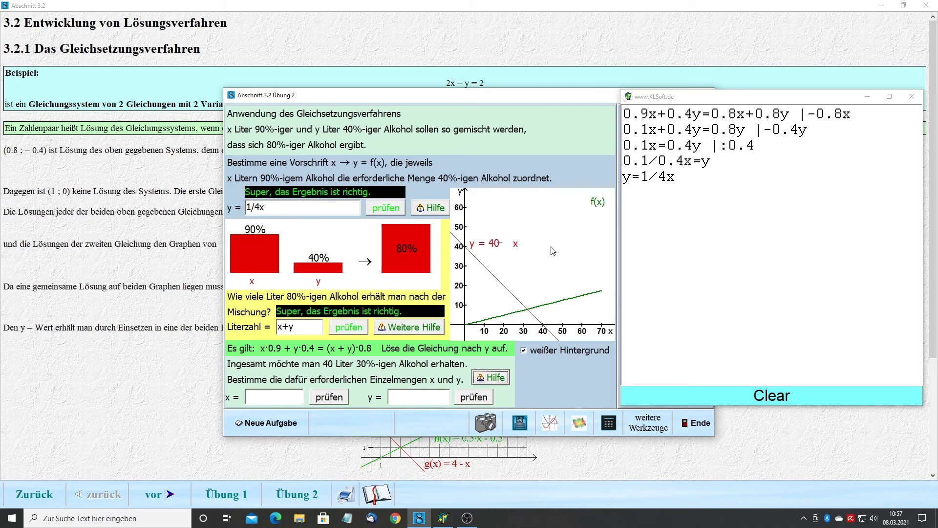
click(699, 179)
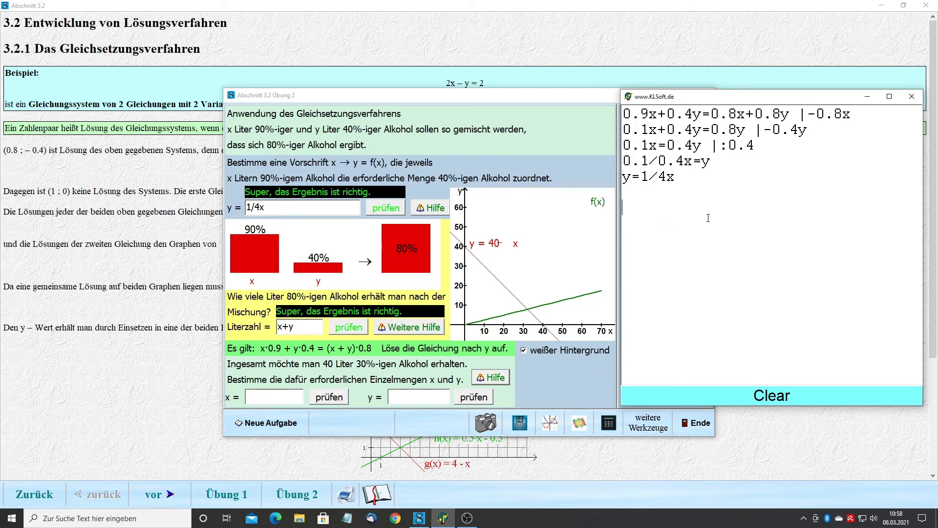
text(x+y=40)
key(Return)
text(y=40)
text(-x)
key(Return)
Step: Write the two equations y=1/4x and y=40-x together as a pair below a blank line
drag(622, 176, 676, 176)
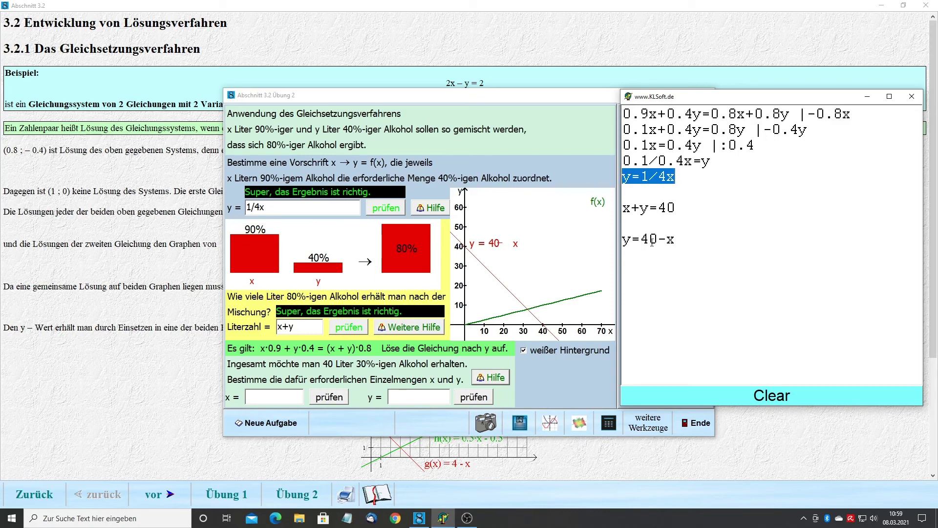
click(693, 244)
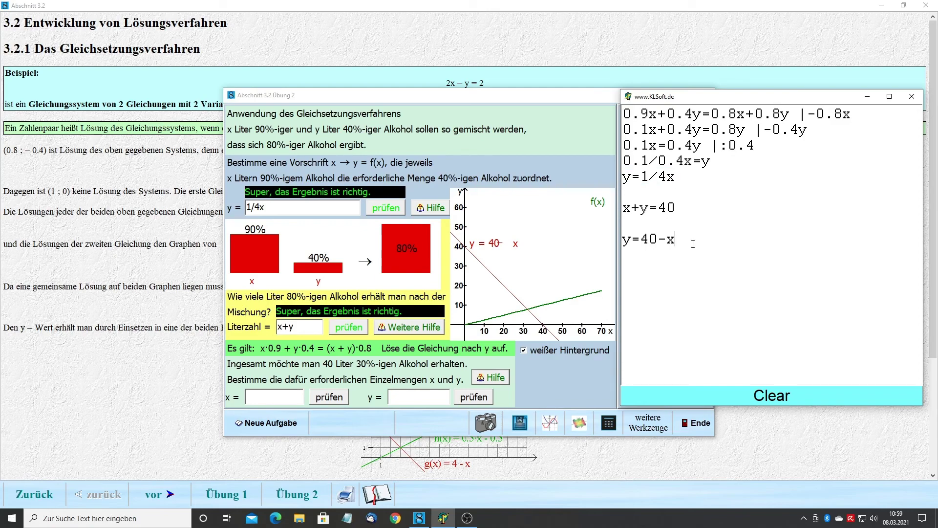
key(Return)
key(Return)
text(y)
text(=1)
text(/)
text(4)
text(x )
text(y=)
text(40)
text(-)
text(x)
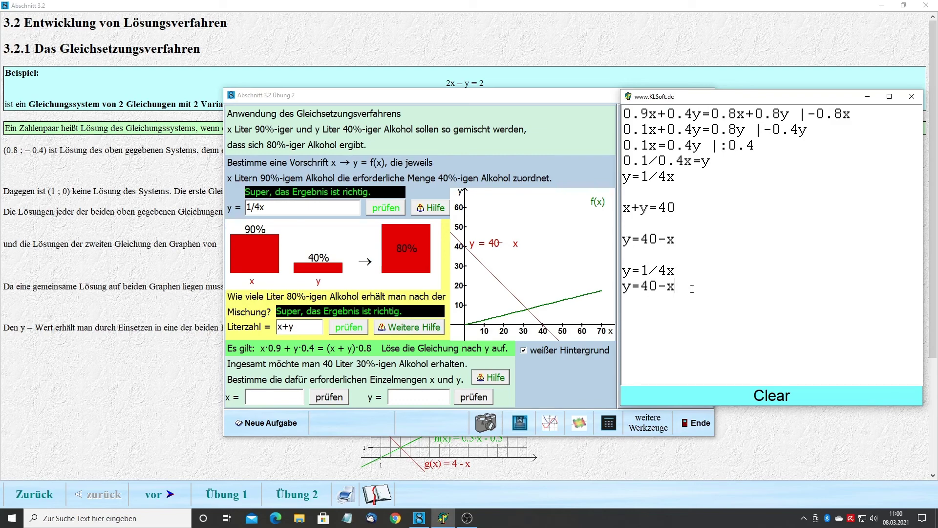
Step: Equate the right-hand sides and solve in the notes: 1/4x=40-x |+x, 5/4x=40 |*4/5, x=32
key(Return)
text(1/4x=40-x)
text(|+x 5)
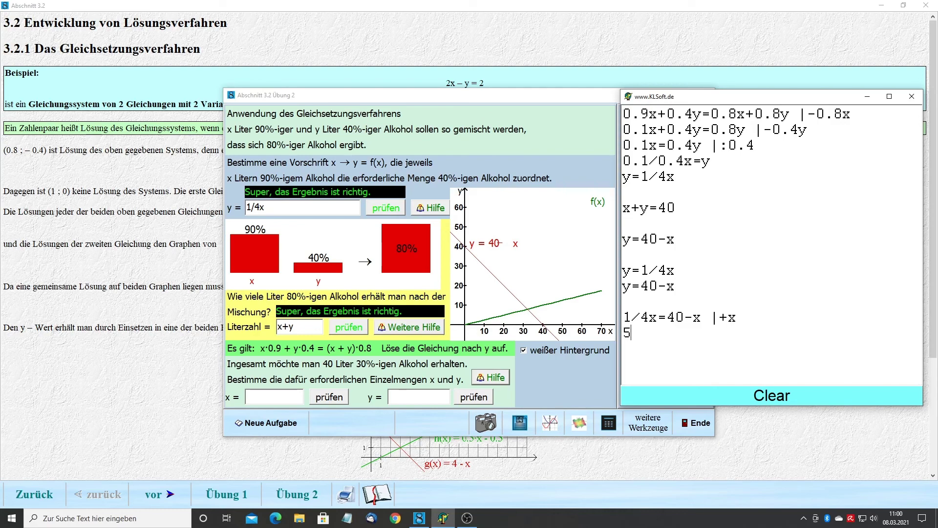
text(/4x=40)
text(|*4/5)
key(Return)
text(x=)
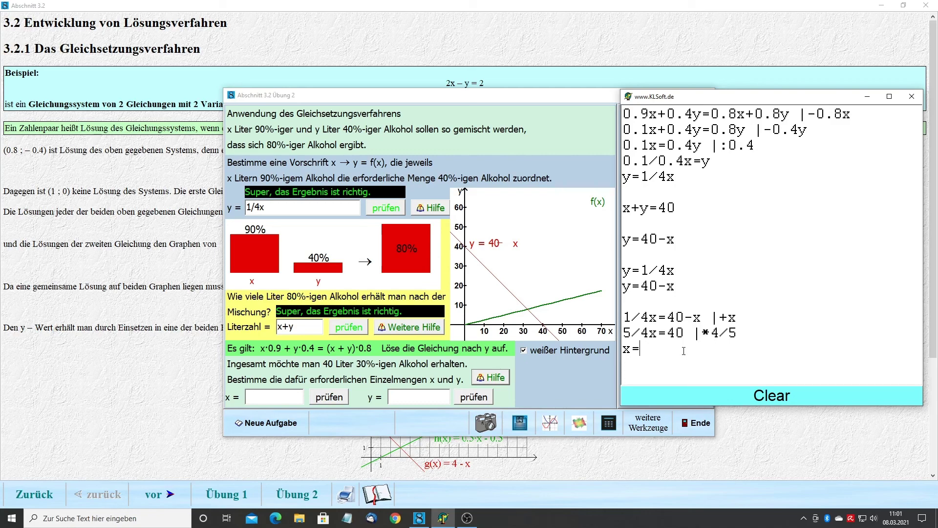
text(32)
Step: Enter x = 32 and y = 8 as the required individual quantities and check both answers
click(290, 396)
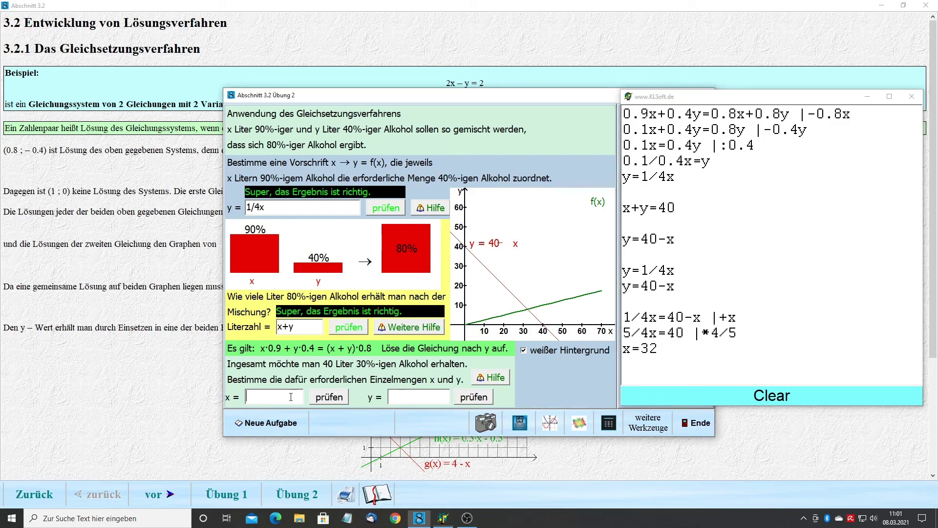
text(32)
click(334, 399)
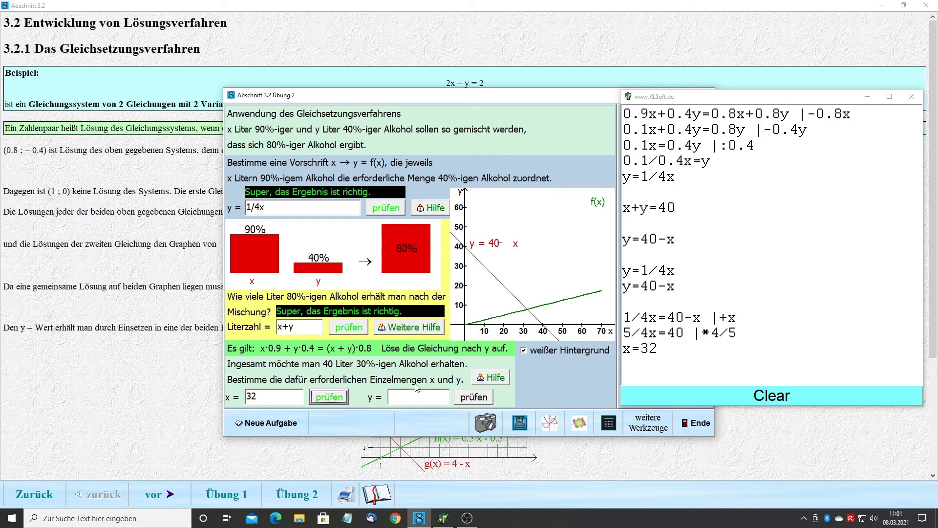
click(416, 399)
text(8)
click(467, 398)
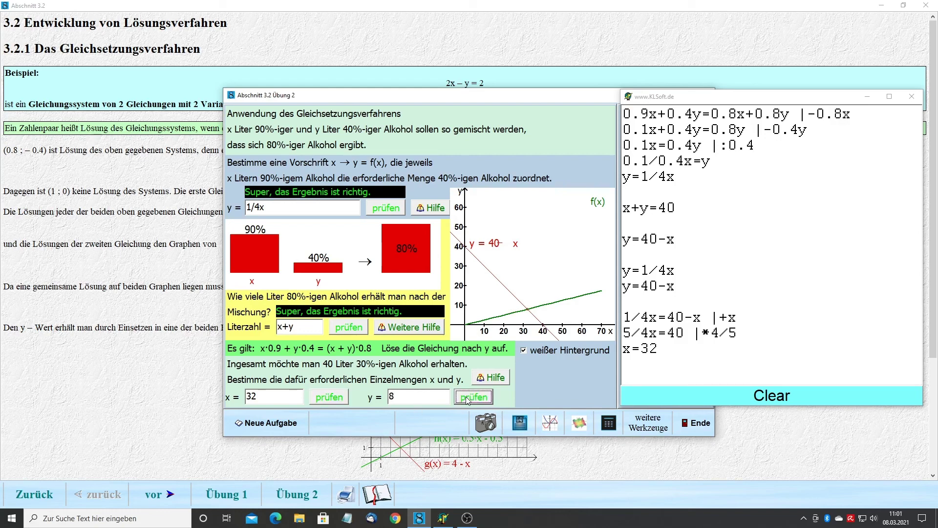